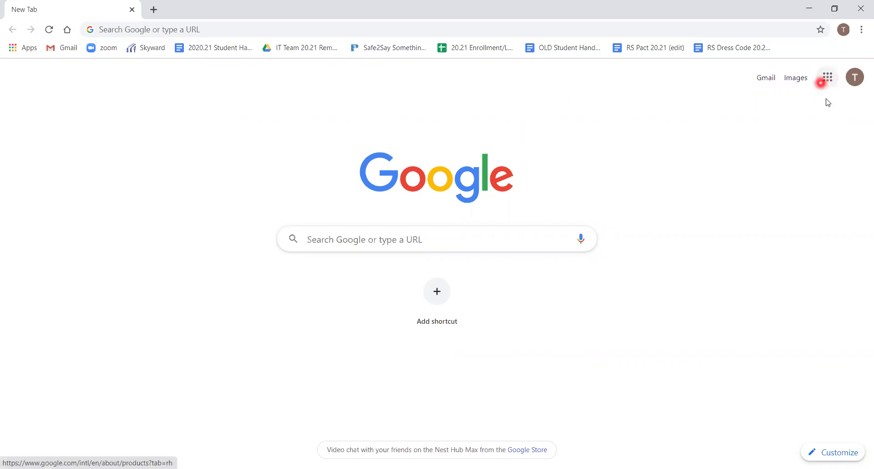
Show the Google apps panel, scrolled down to the Classroom icon
click(825, 84)
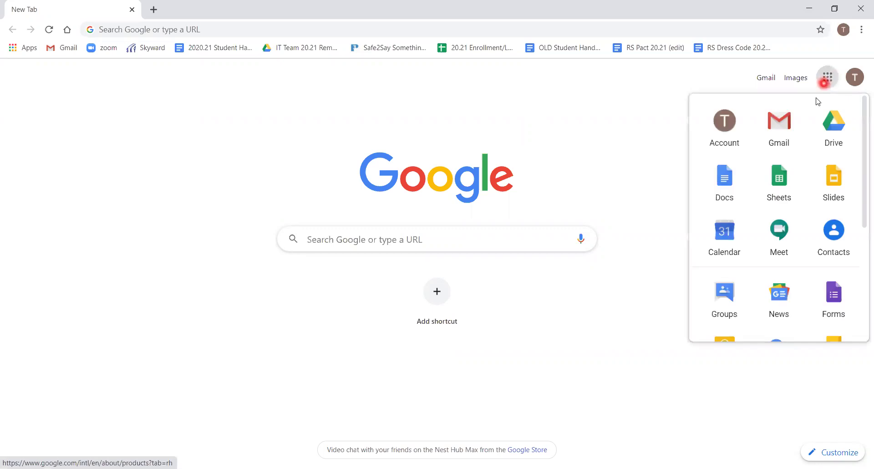
scroll(790, 208, down, 5)
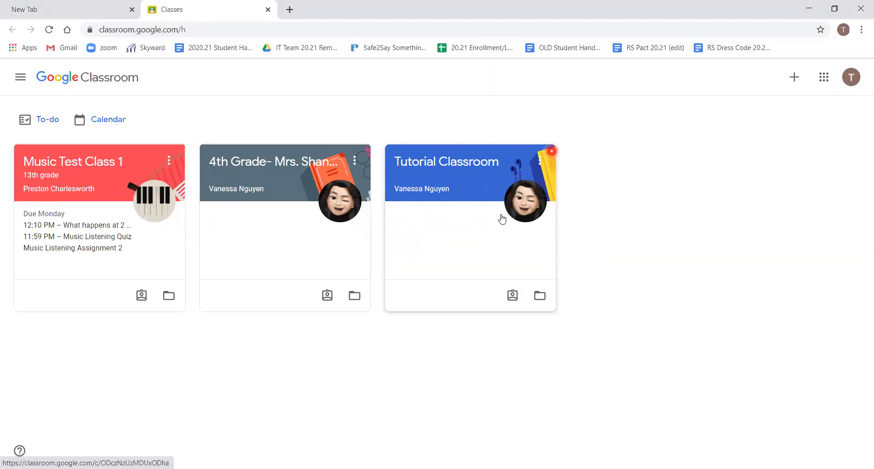
Open the Music Test Class 1 class from the Classes page
click(92, 166)
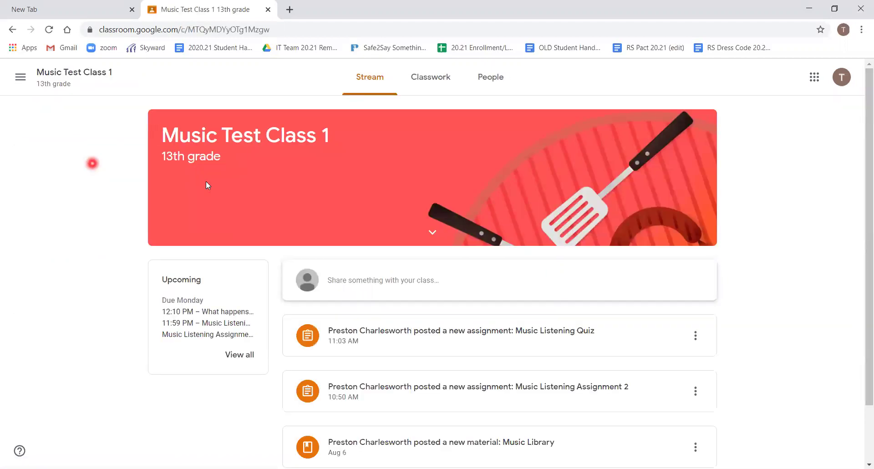
Open View your work for Music Test Class 1, listing its three assigned items
click(259, 200)
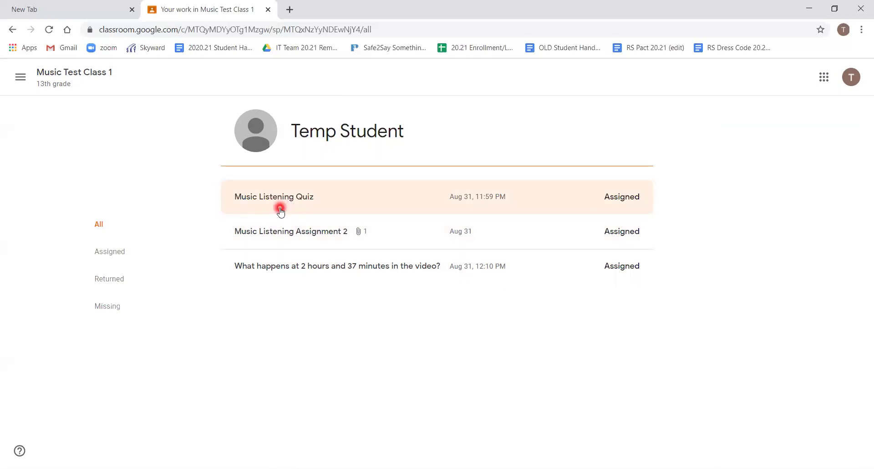
Expand the 2-hours-37-minutes question and open its details page
click(353, 272)
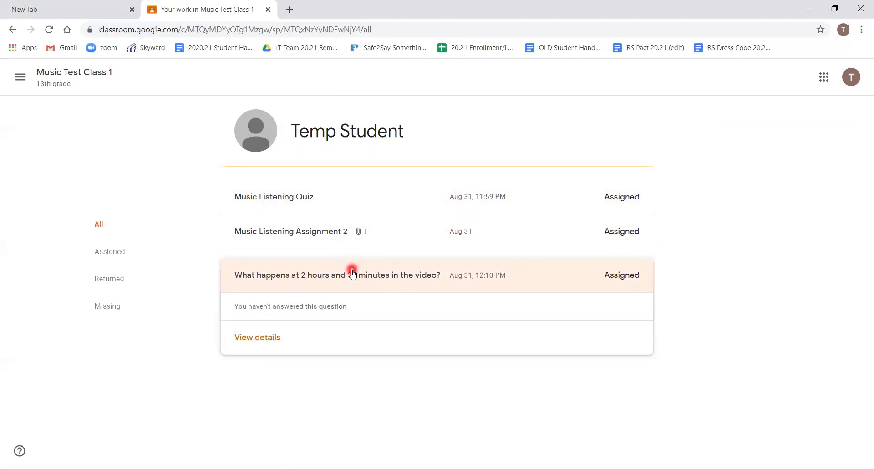
click(264, 338)
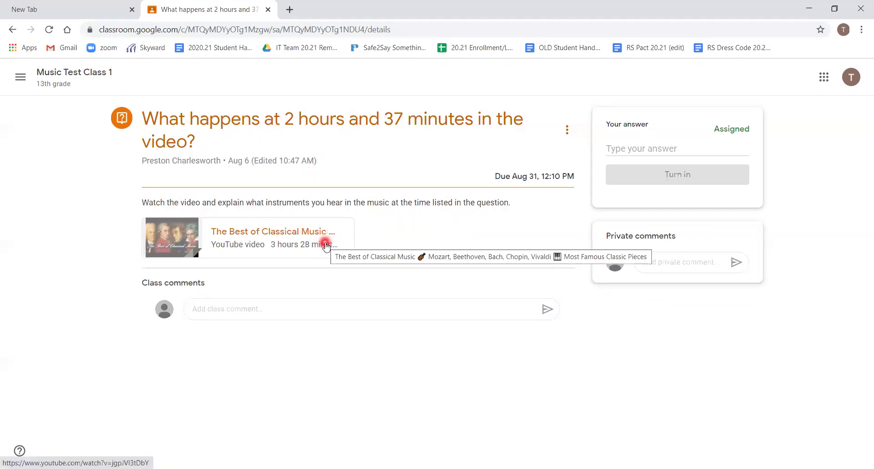
click(304, 243)
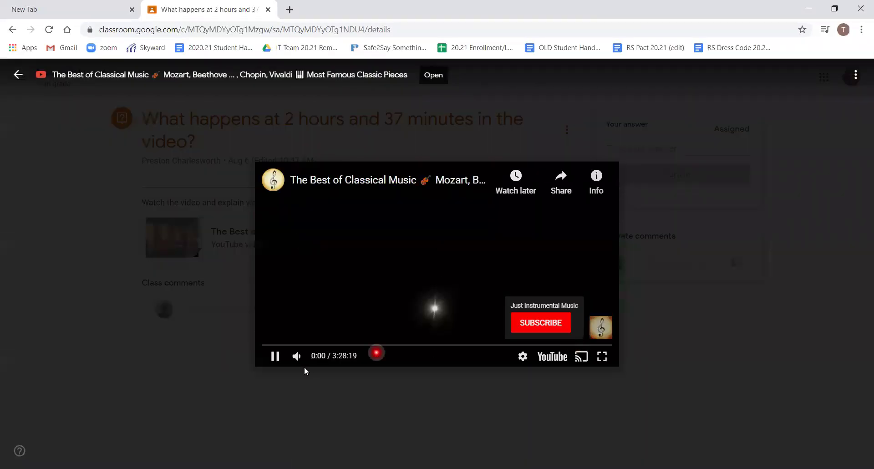
drag(314, 356, 330, 356)
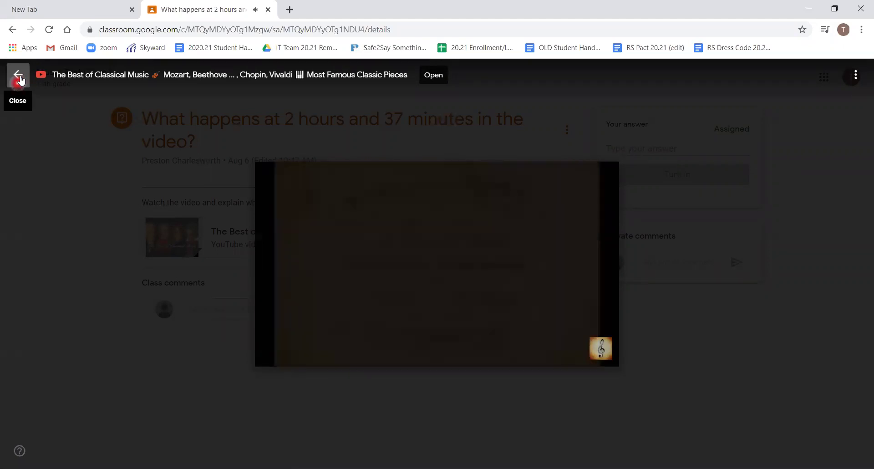
click(19, 77)
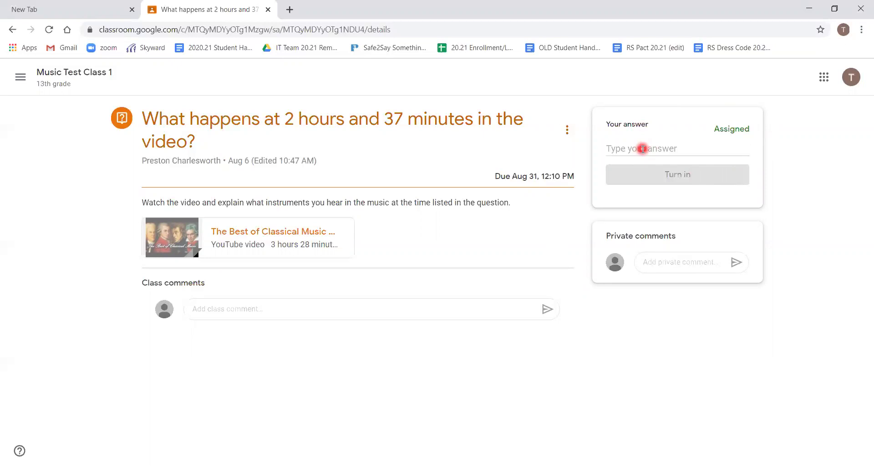
Answer 'Instruments are playing music!' and turn the question in
click(642, 148)
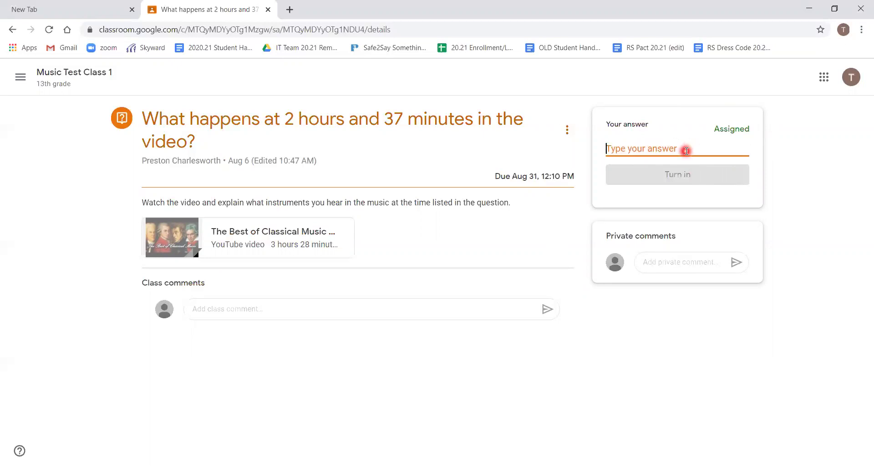
text(Int)
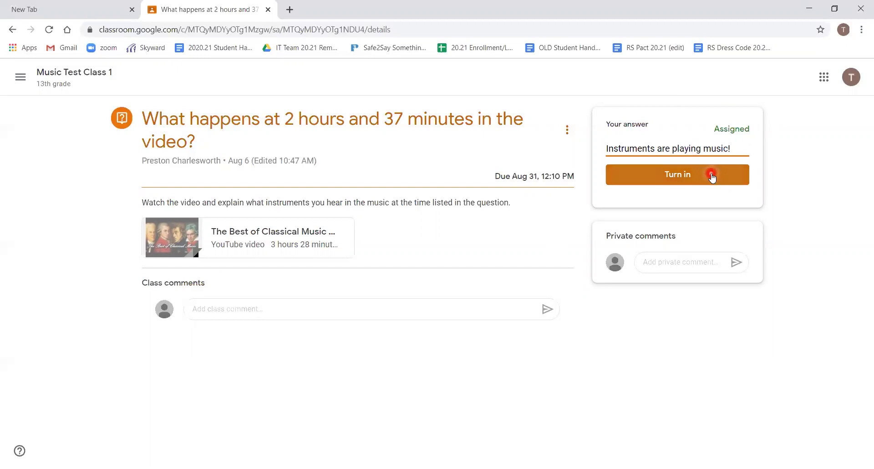
click(711, 175)
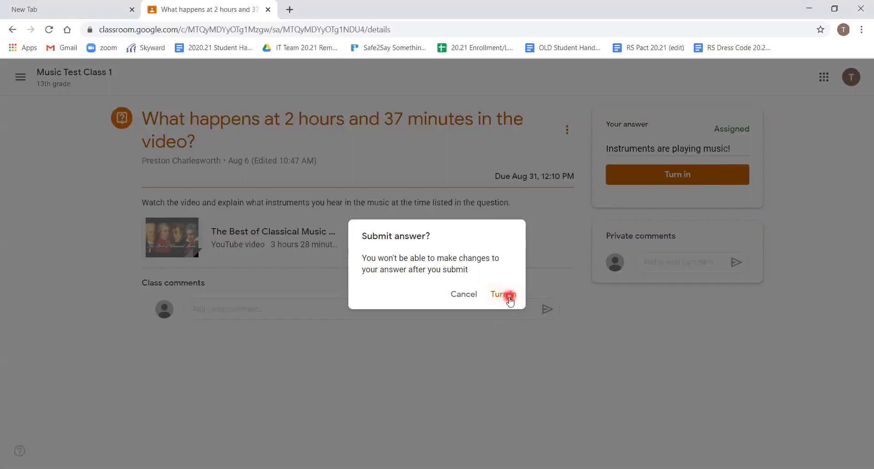
click(506, 295)
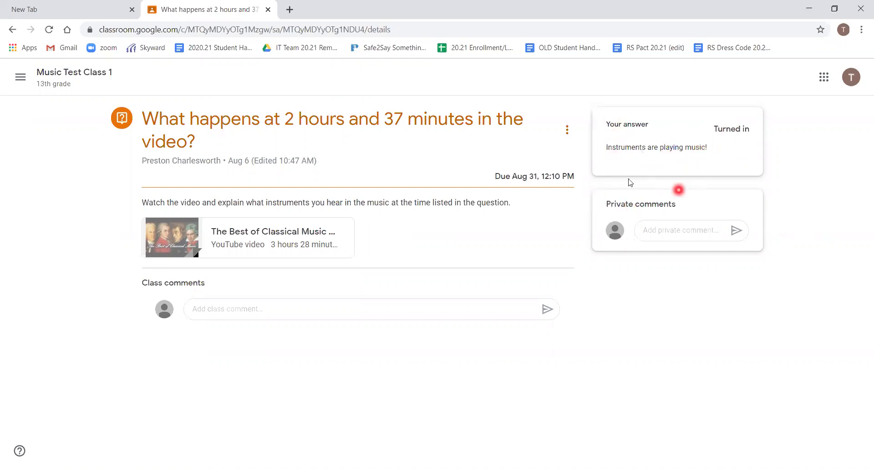
Send the teacher a private note about the YouTube video not playing, then post 'I love this music!' to the class
click(682, 232)
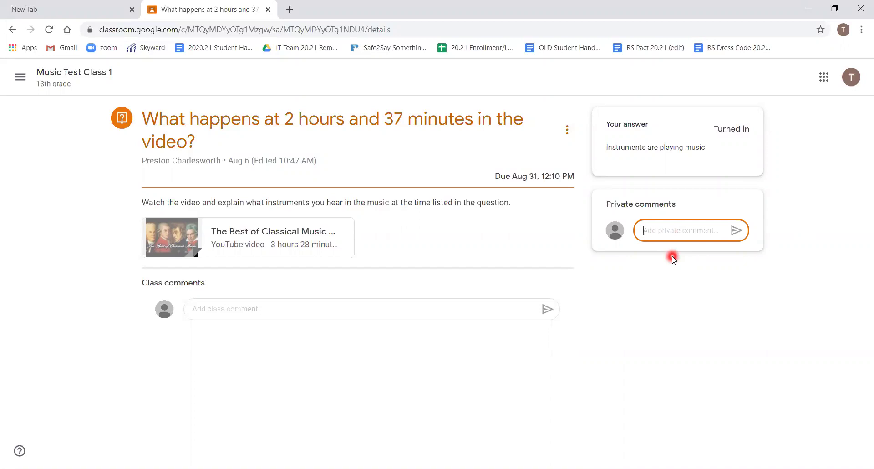
text(I had trouble playing the )
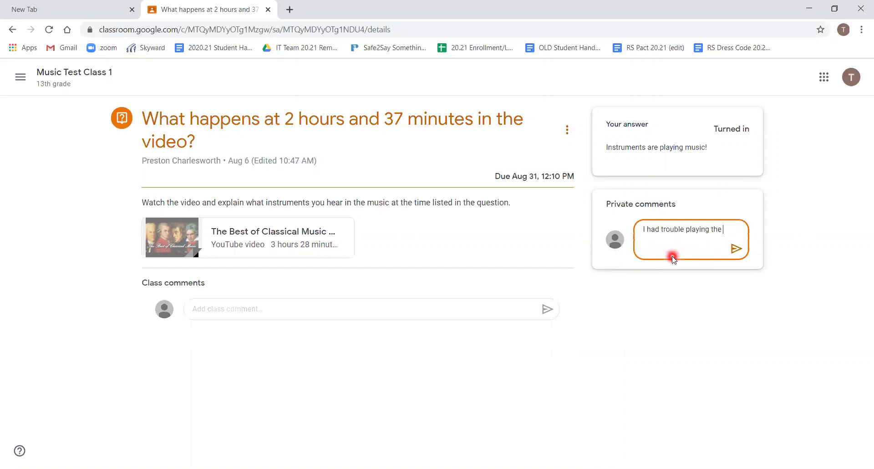
text(youtube video!)
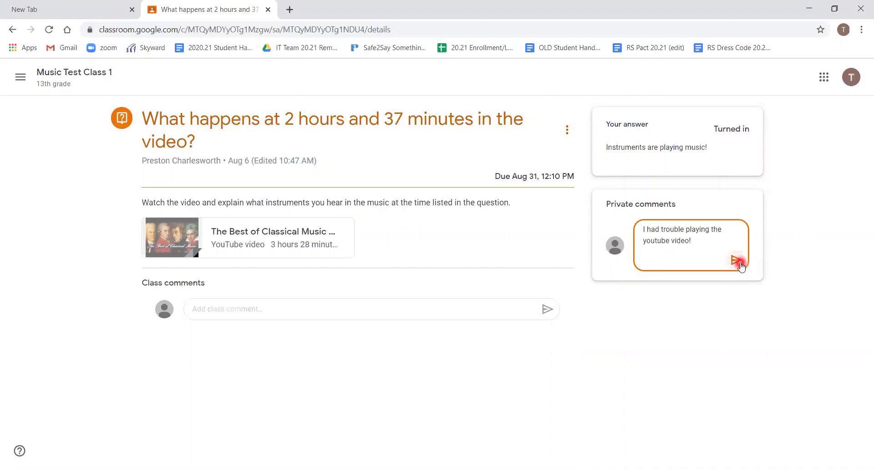
click(737, 260)
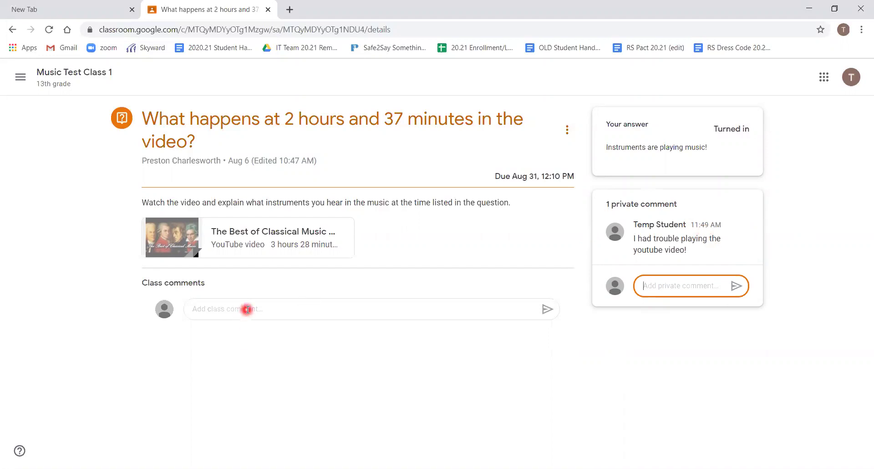
click(248, 310)
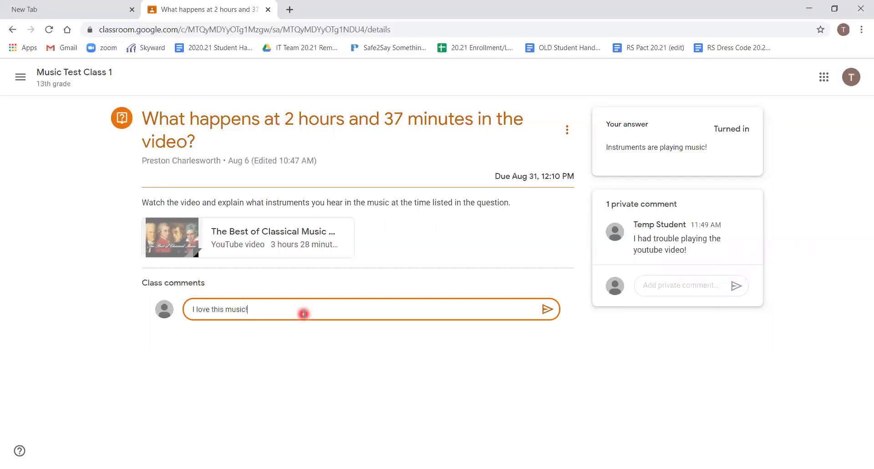
click(546, 309)
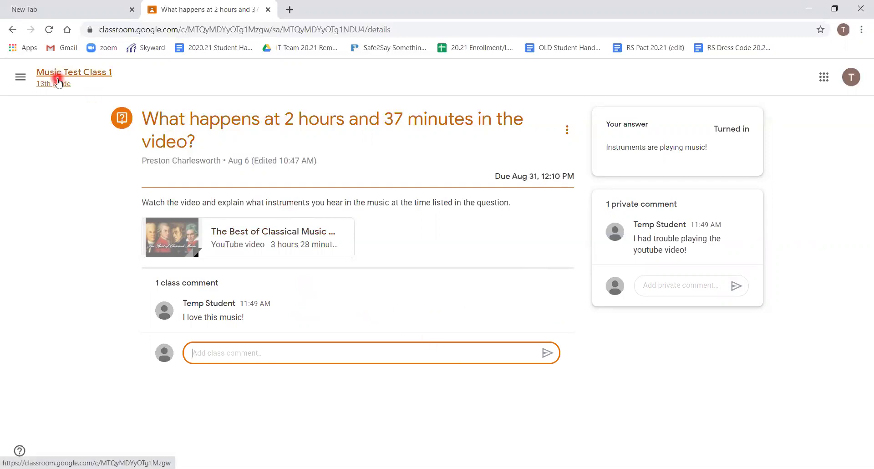
Return to the class stream, view all work, and expand Music Listening Assignment 2
click(58, 82)
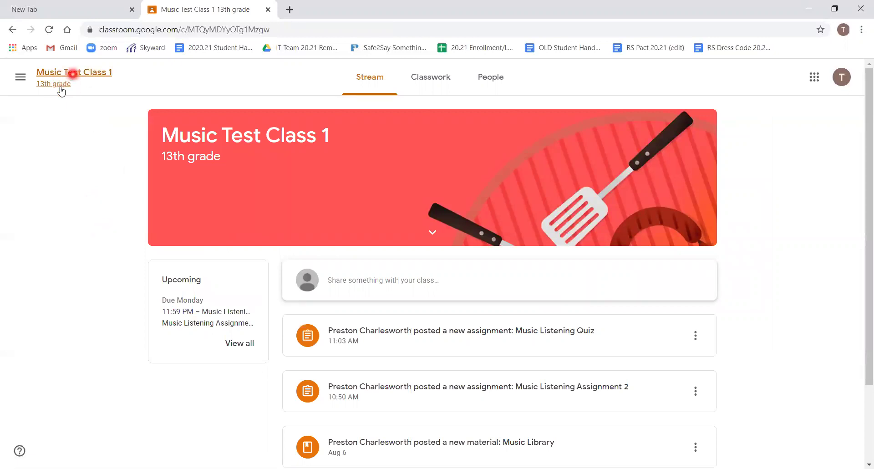
scroll(102, 237, down, 1)
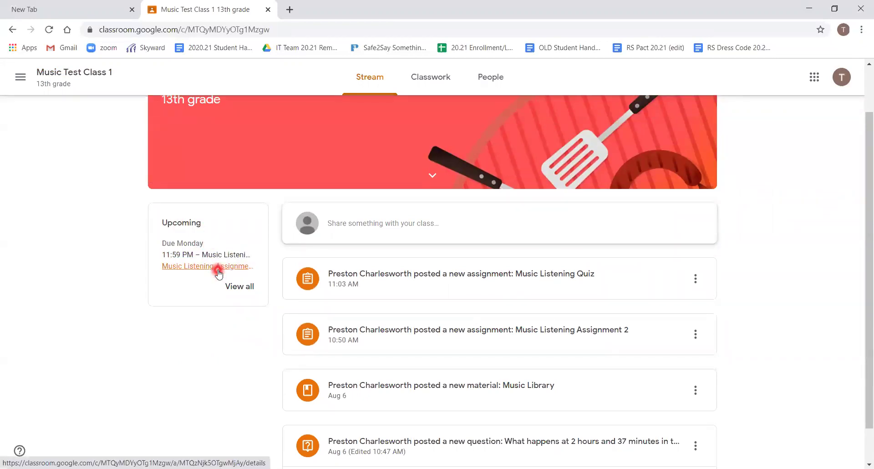
click(240, 287)
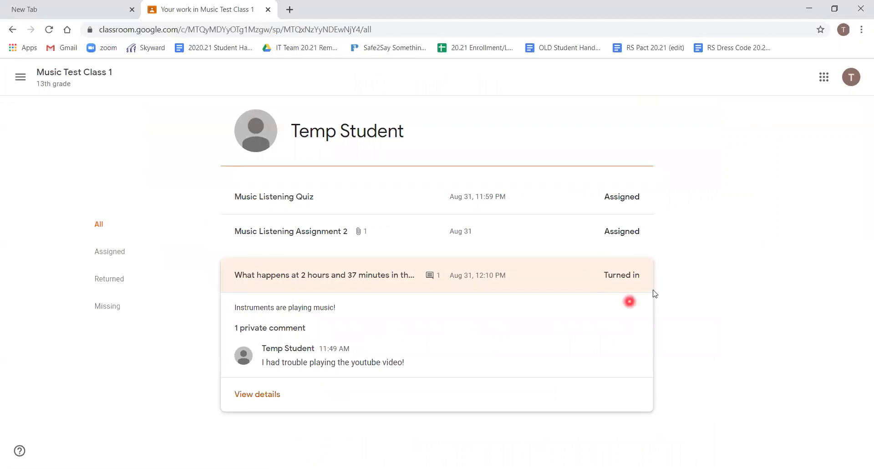
click(306, 239)
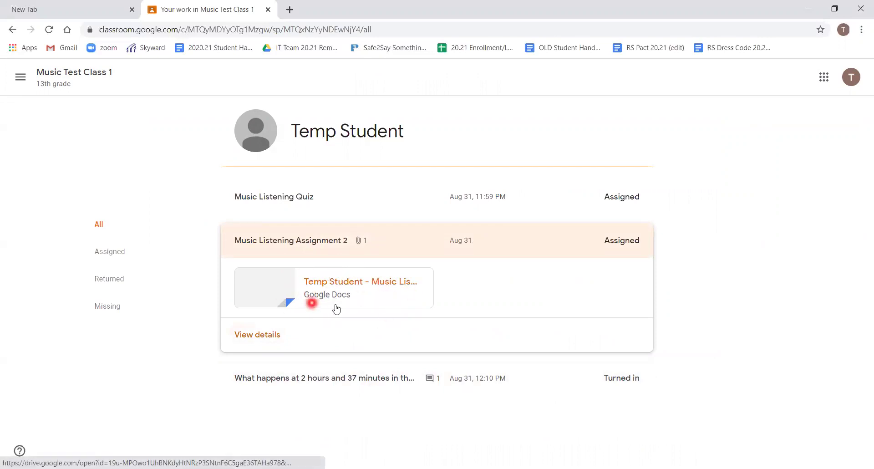
Open Music Listening Assignment 2's attached Google Doc, dismissing the view-history notice
click(260, 339)
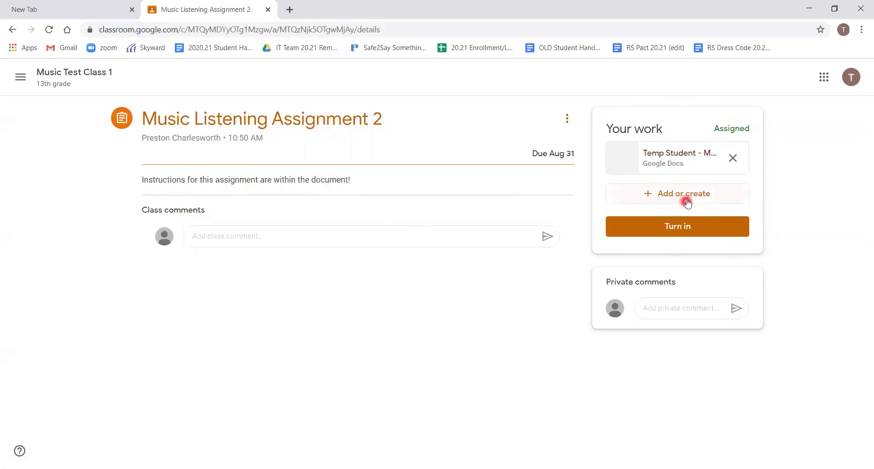
click(674, 159)
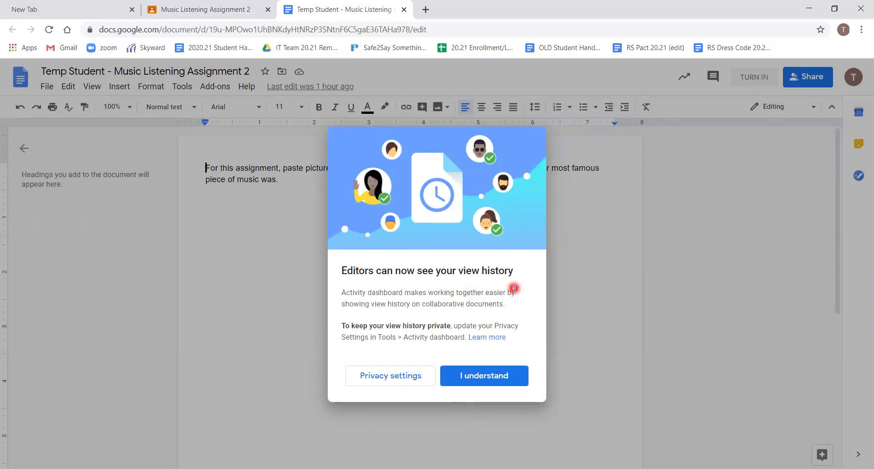
click(502, 381)
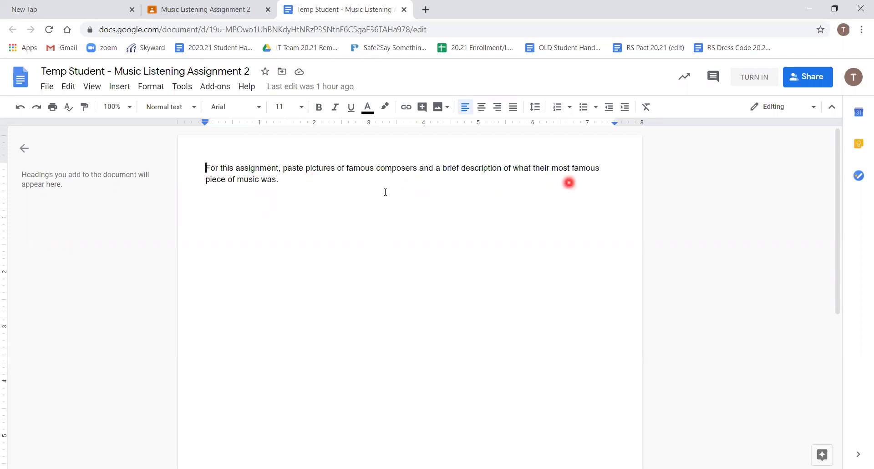
double_click(294, 182)
click(291, 212)
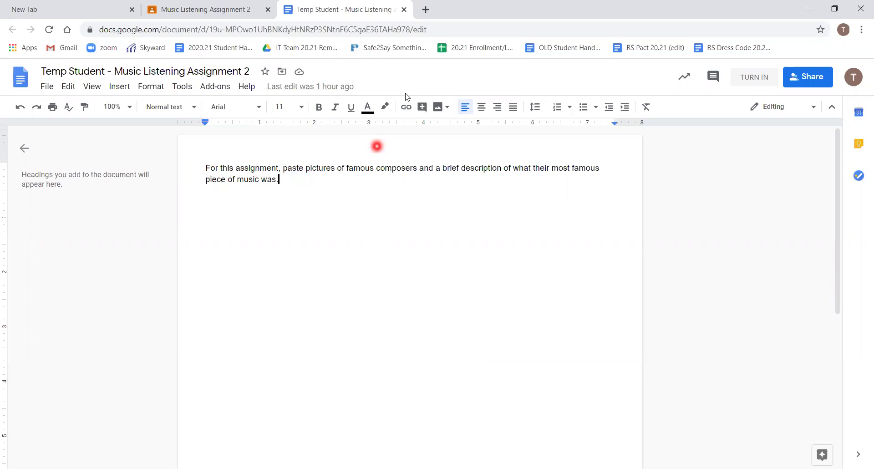
Search Google Images for 'beethoven' and copy the Wikipedia portrait
key(ctrl+t)
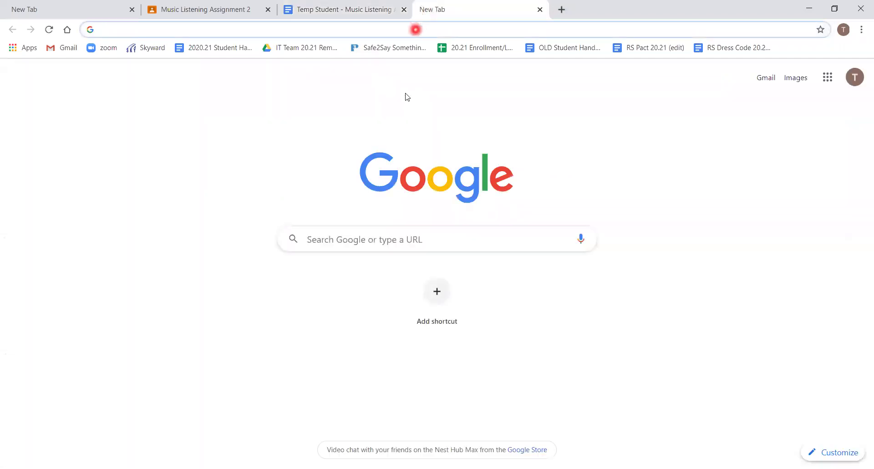
click(357, 239)
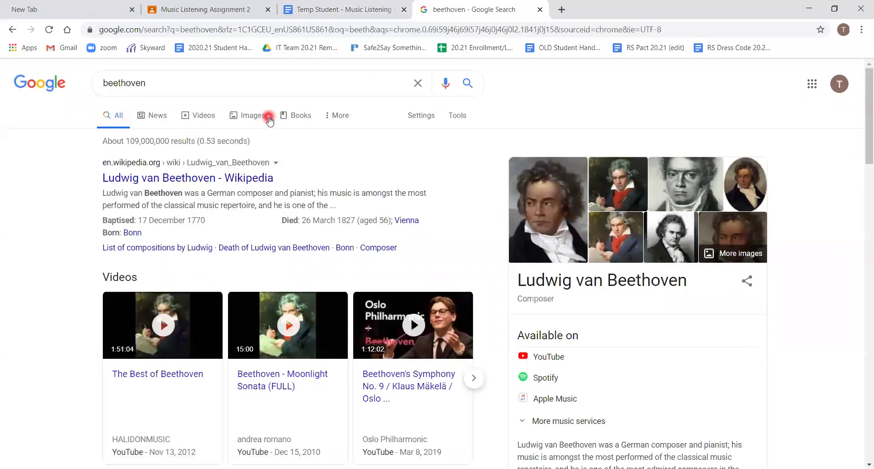
click(269, 117)
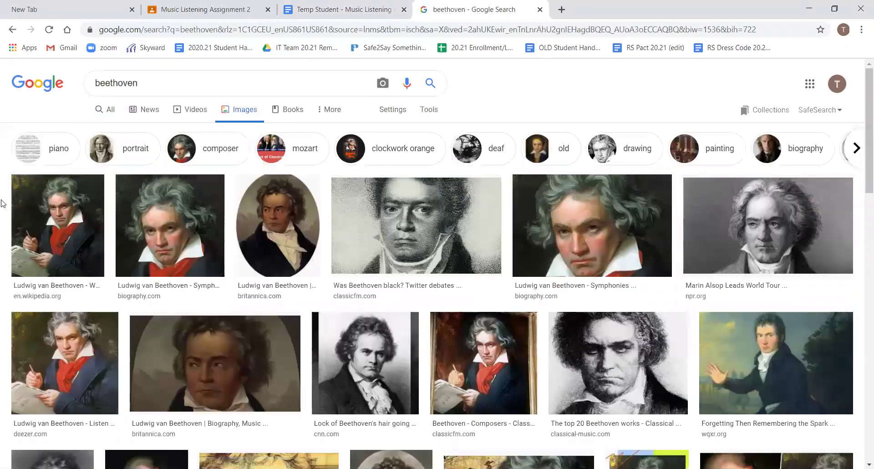
click(41, 194)
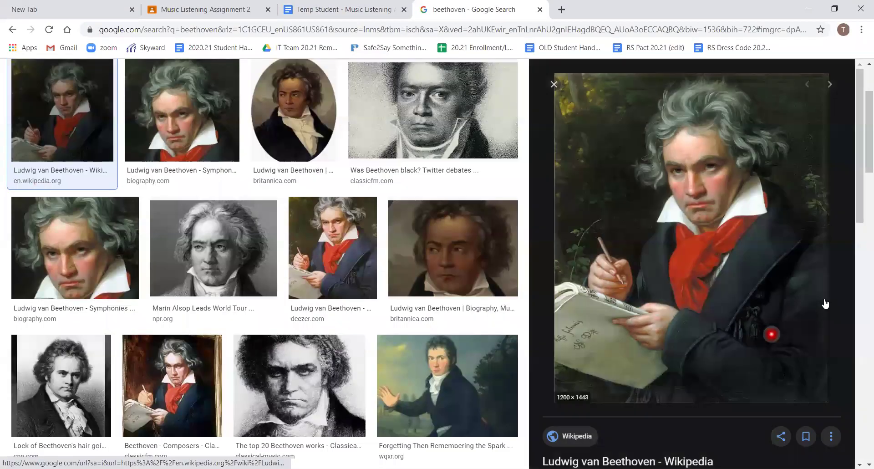
right_click(665, 197)
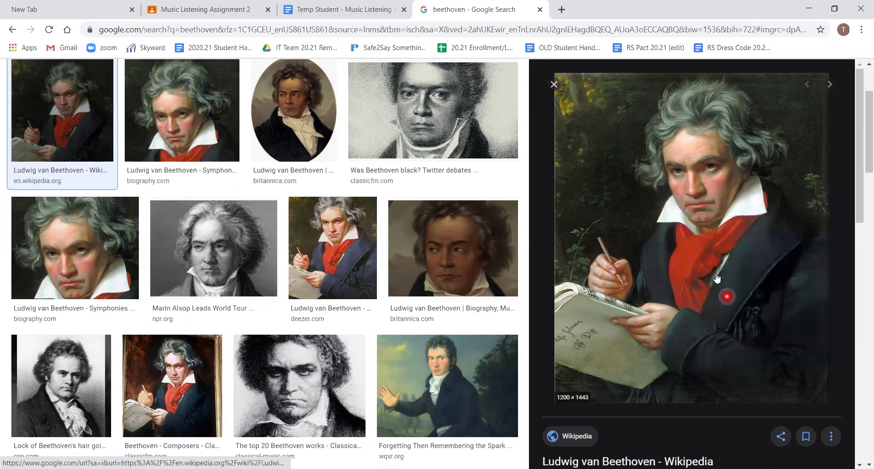
Paste the Beethoven portrait into the doc and shrink it to about half size
key(ctrl+w)
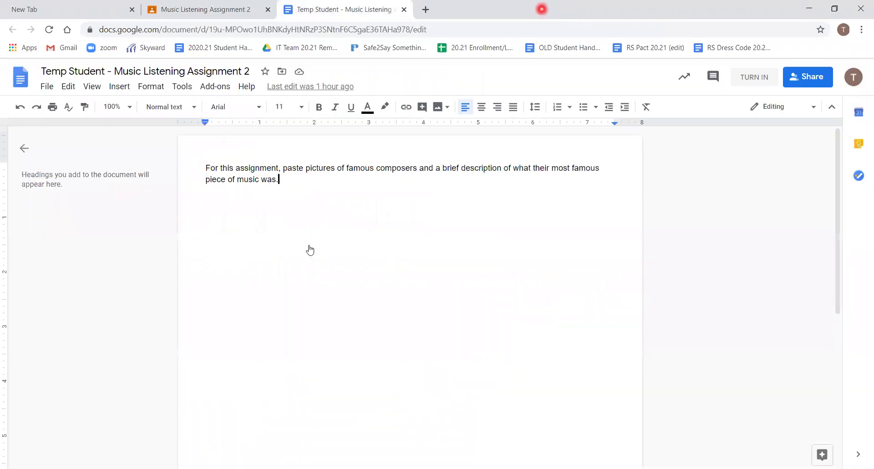
right_click(310, 248)
click(390, 260)
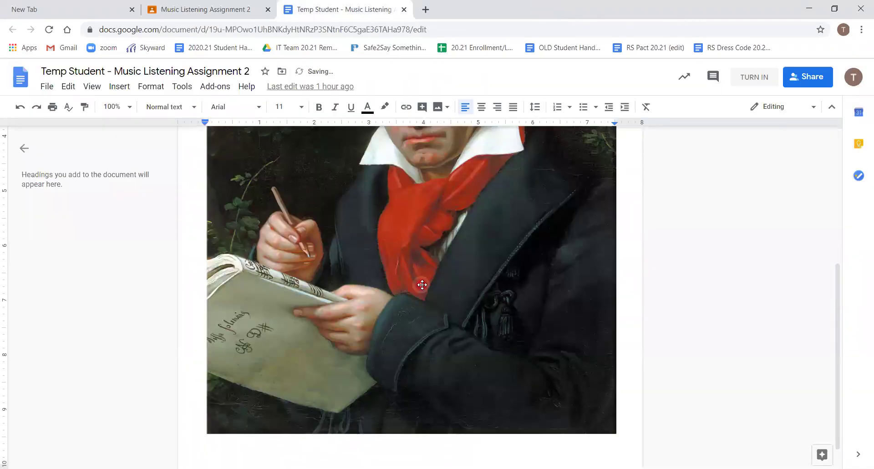
scroll(421, 285, up, 5)
click(615, 181)
drag(615, 169, 444, 368)
drag(514, 384, 442, 310)
Wrap text, move the portrait below the instructions, and caption it 'Symphony Number 9 - Ode to Joy'
click(314, 326)
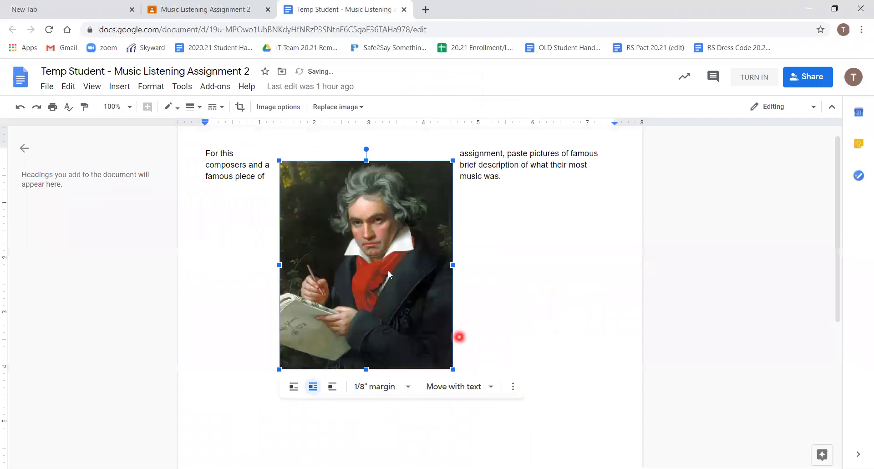
drag(389, 270, 324, 296)
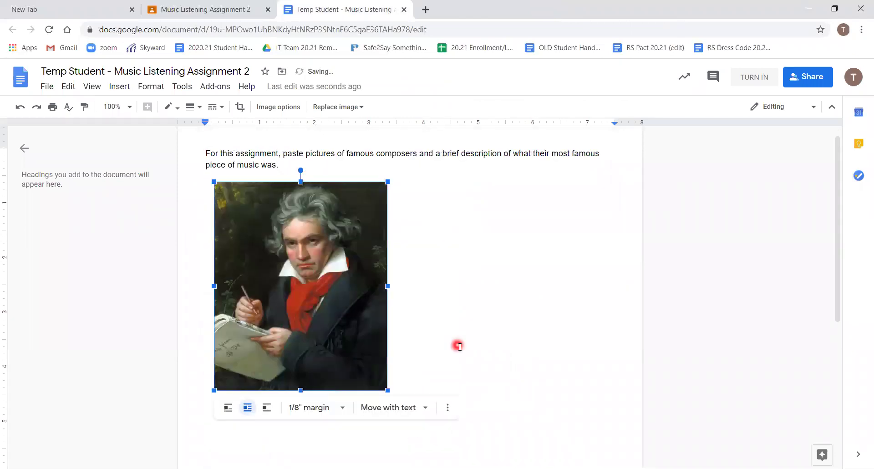
click(329, 401)
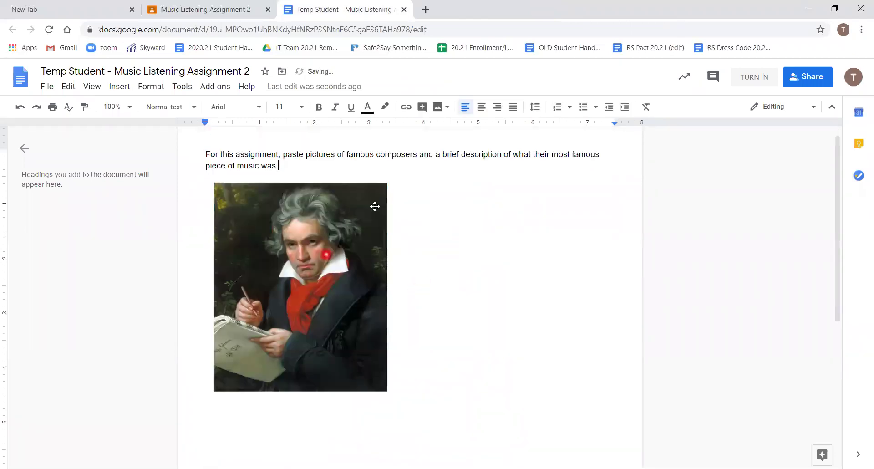
key(Down)
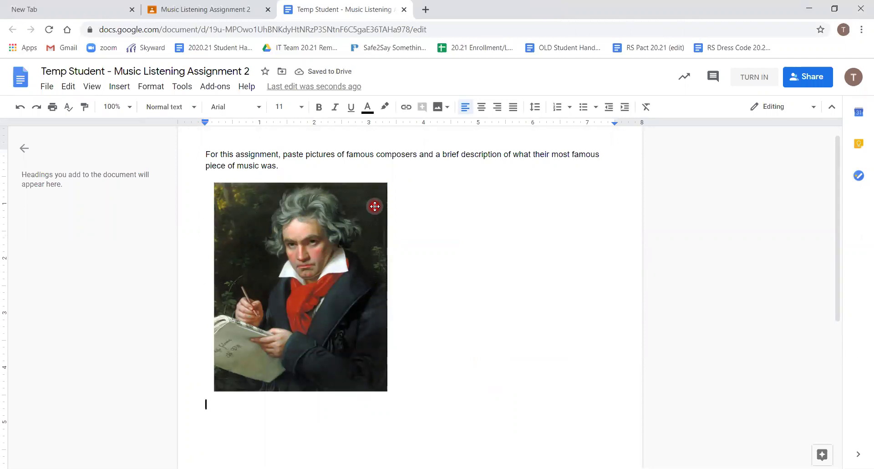
text(Symphon)
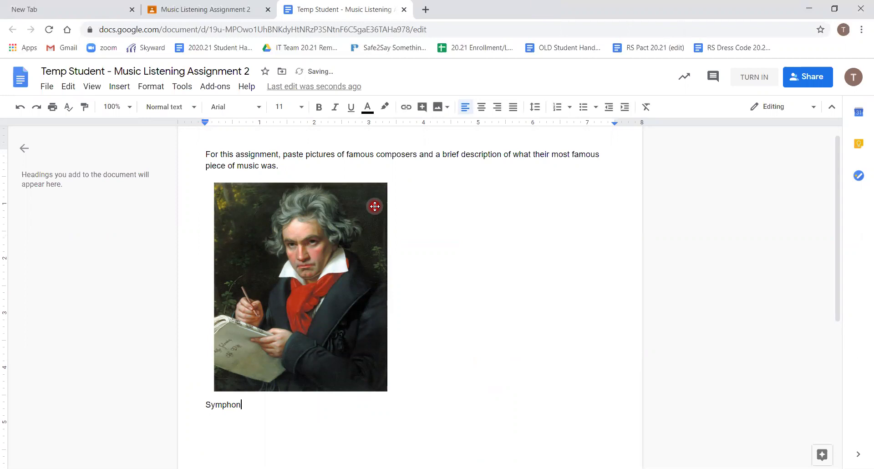
text(y Number 9 - Ode to Joy)
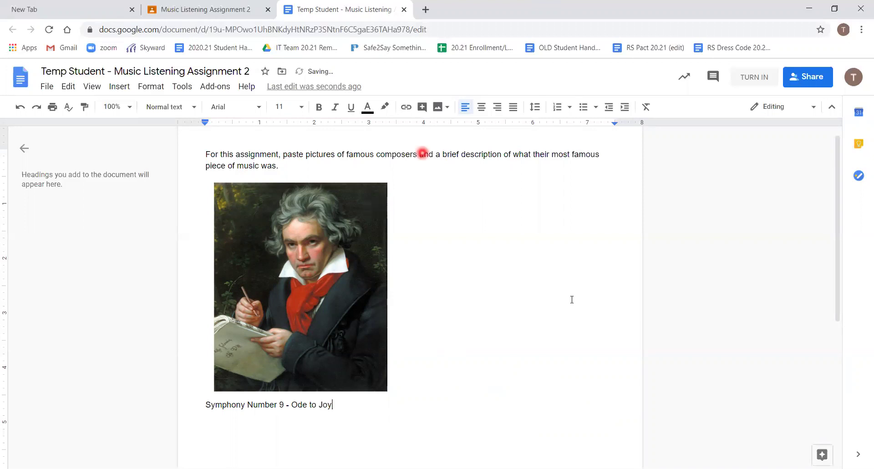
click(571, 298)
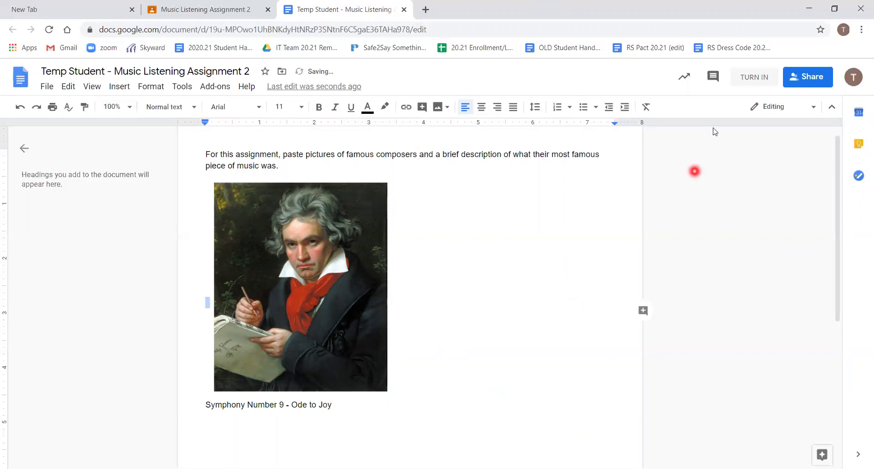
Skip the comment prompt and confirm turning in Music Listening Assignment 2 with its doc
click(509, 306)
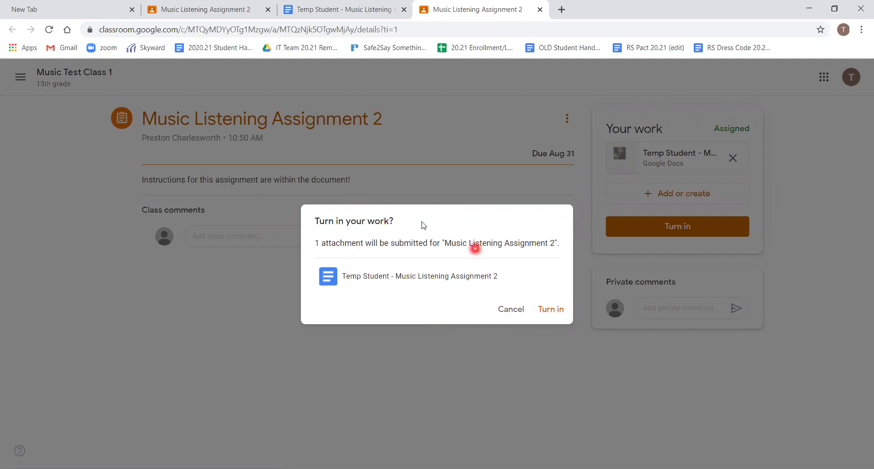
click(558, 310)
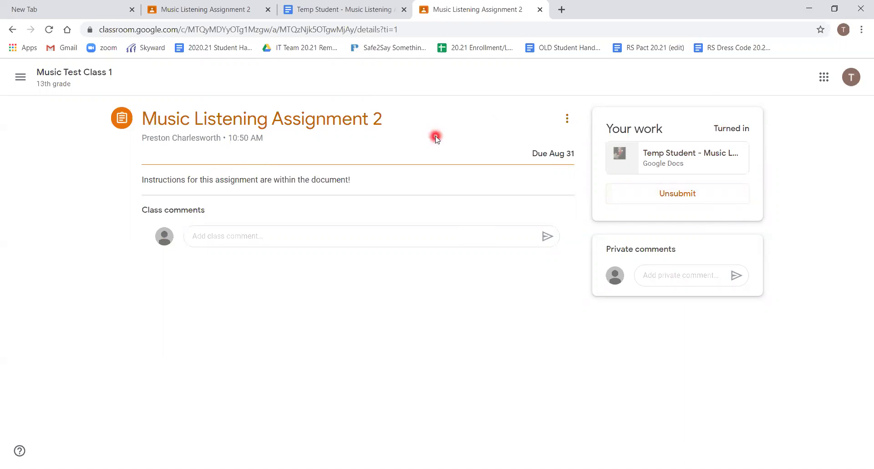
Return to the class Stream and open the Music Listening Quiz assignment details from Upcoming
click(65, 86)
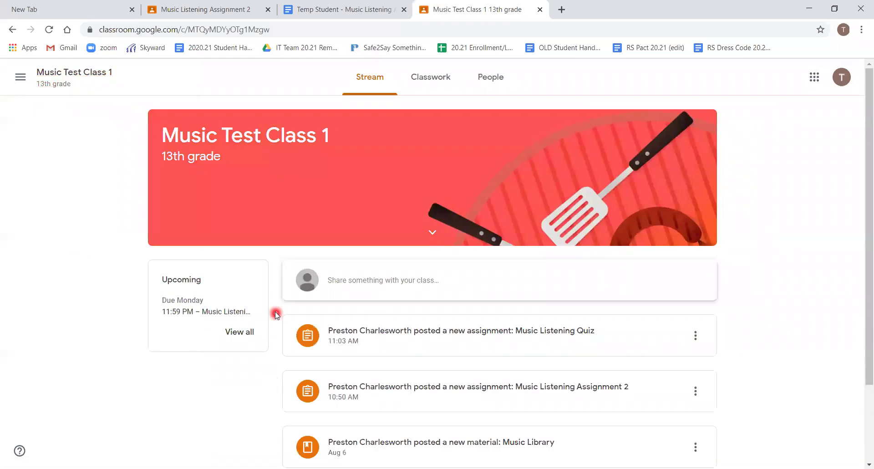
scroll(241, 273, down, 1)
scroll(213, 223, down, 1)
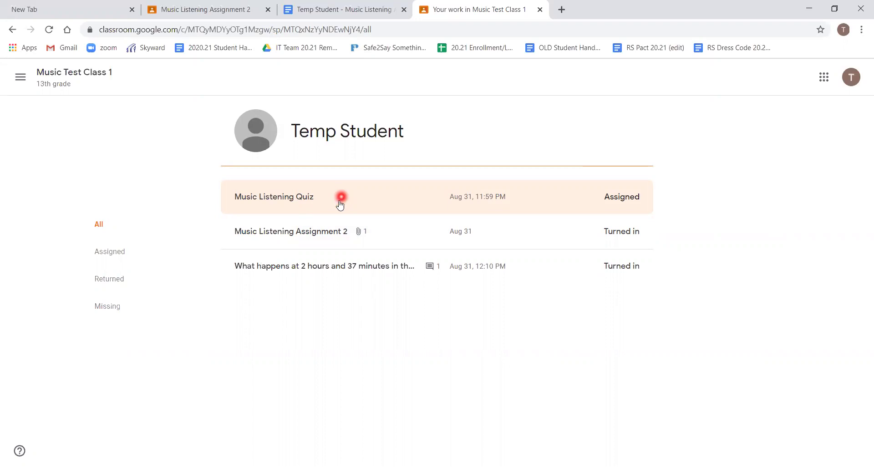
click(328, 195)
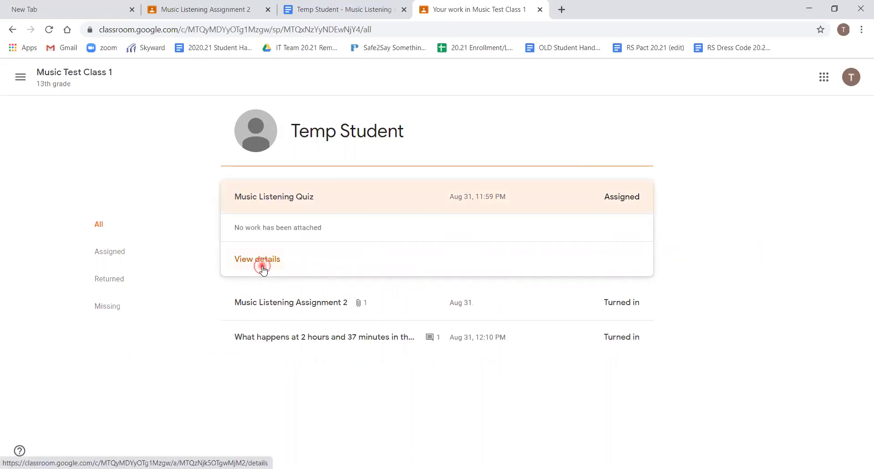
click(263, 268)
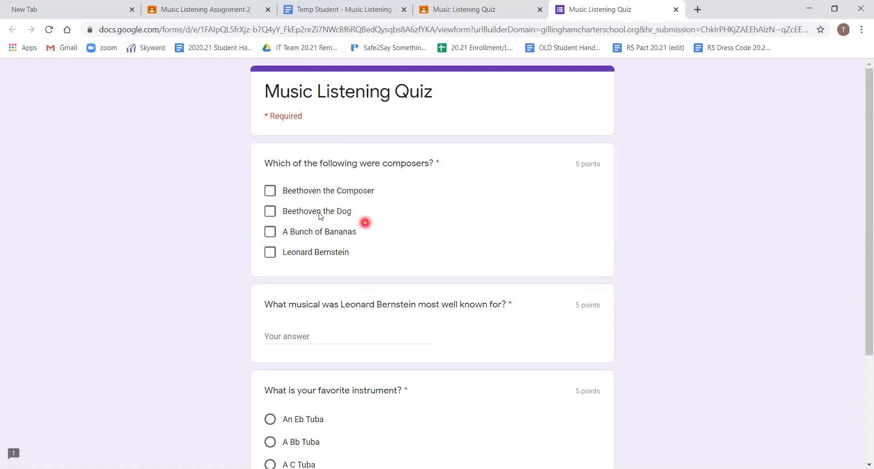
Tick Beethoven the Composer and Leonard Bernstein, and answer 'West Side Story' for the musical
click(271, 192)
click(274, 253)
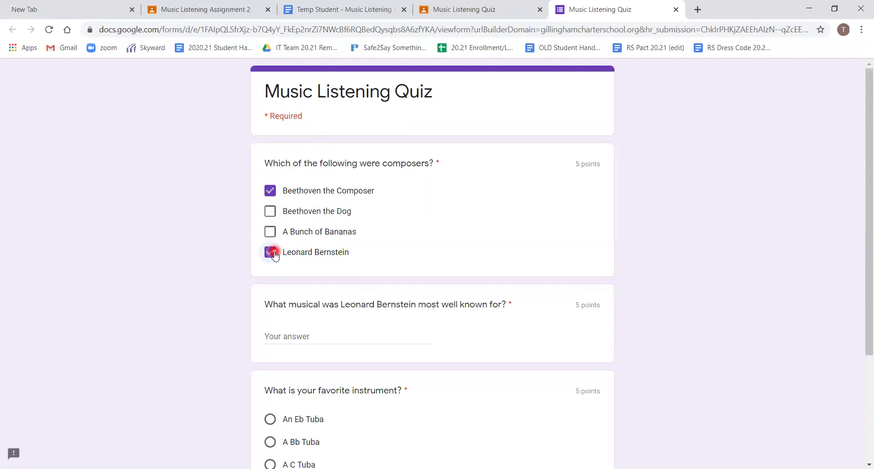
click(361, 331)
text(West Side Story)
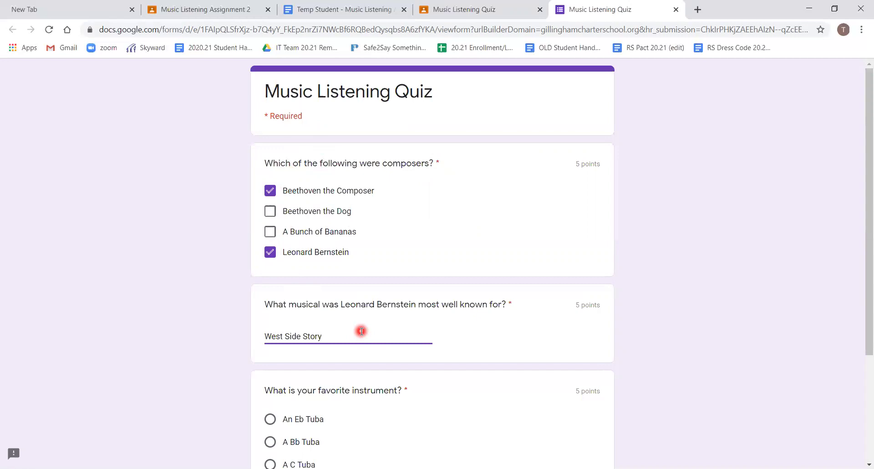
click(483, 387)
Choose An Eb Tuba as the favourite instrument
scroll(480, 389, down, 3)
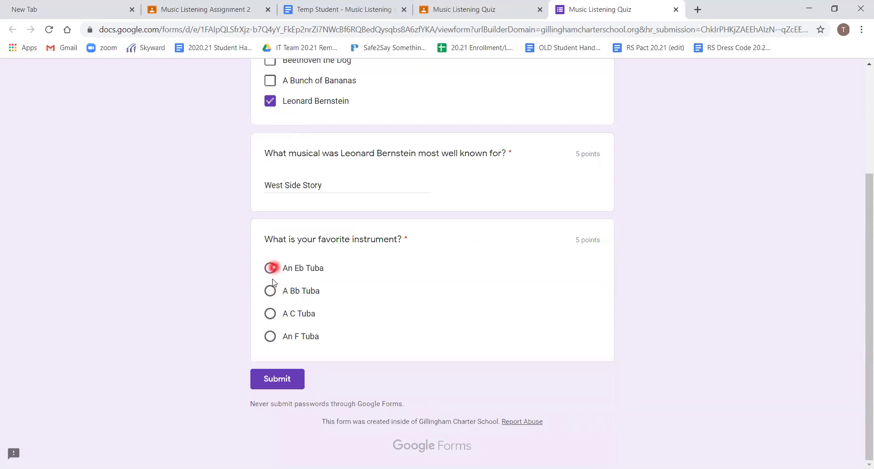
click(269, 267)
click(287, 382)
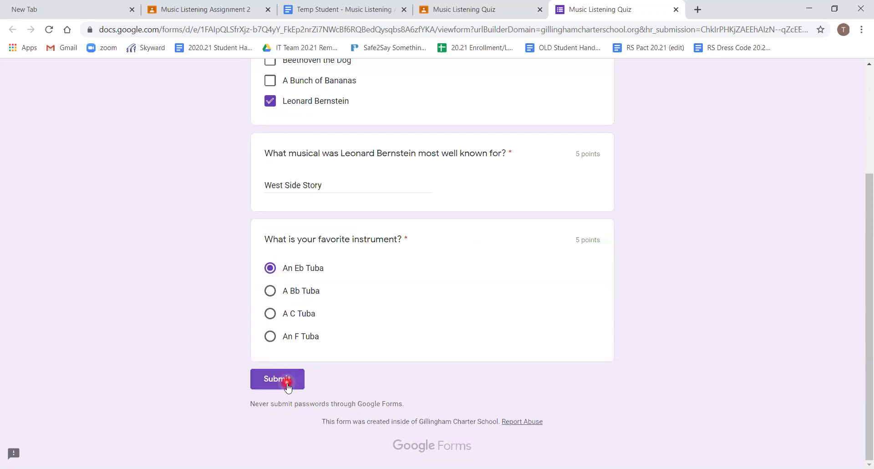
scroll(286, 382, up, 3)
scroll(286, 378, down, 3)
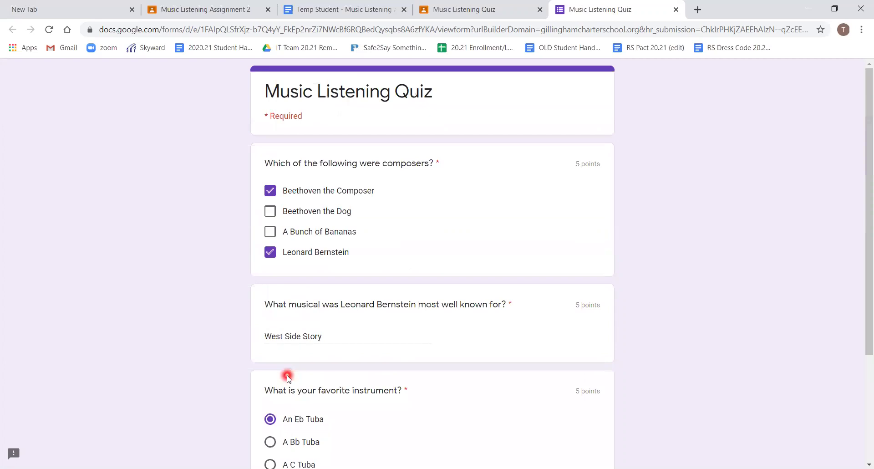
Submit the quiz responses and review the 15/15 score before closing the results tab
click(284, 379)
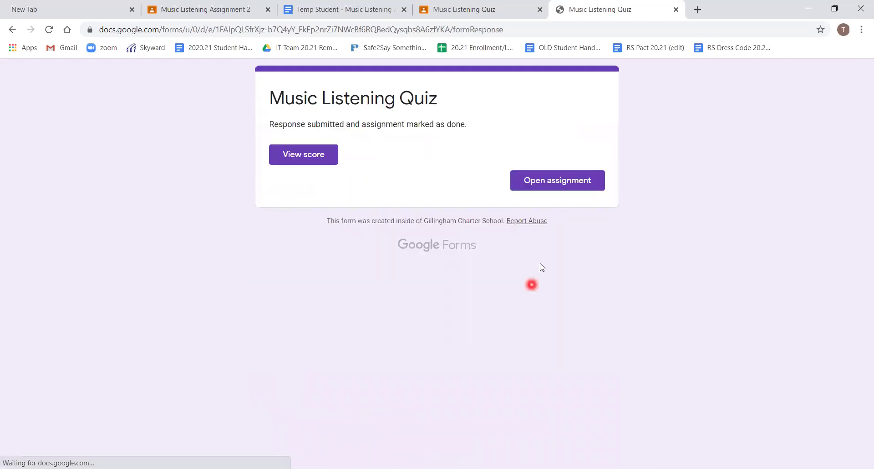
click(304, 156)
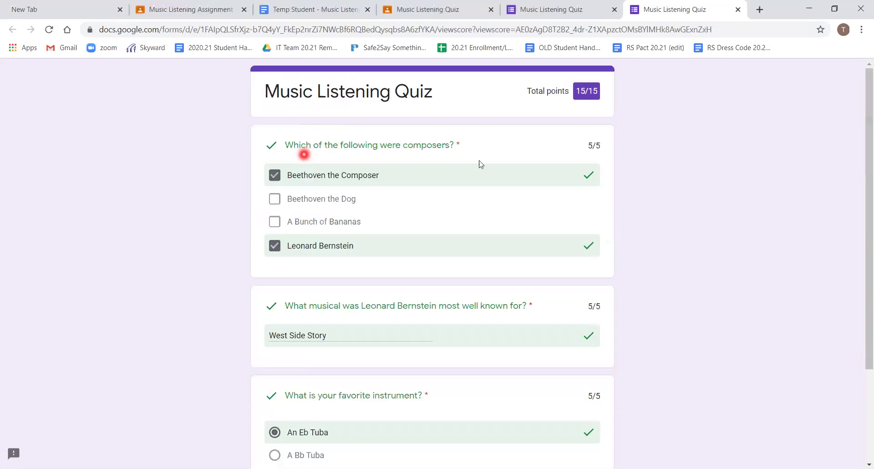
scroll(492, 273, down, 3)
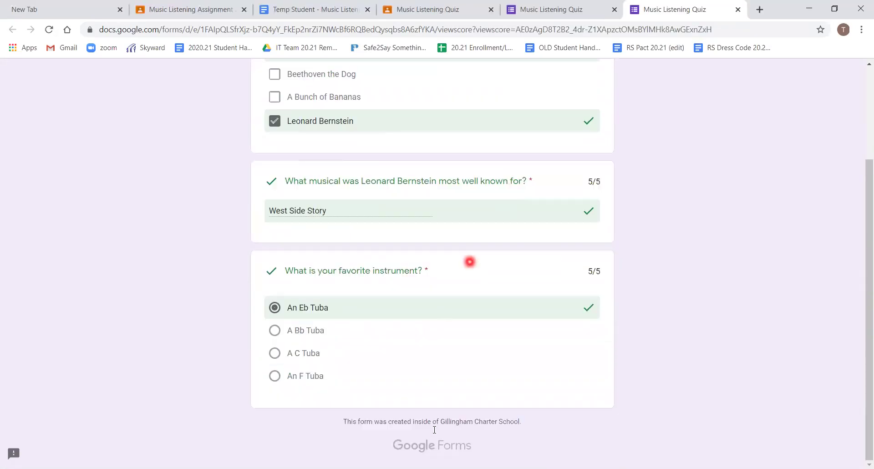
scroll(476, 355, up, 3)
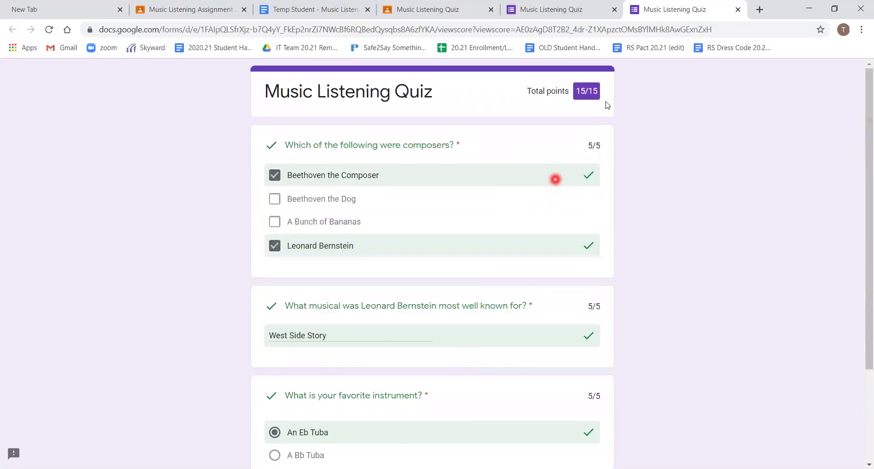
click(737, 10)
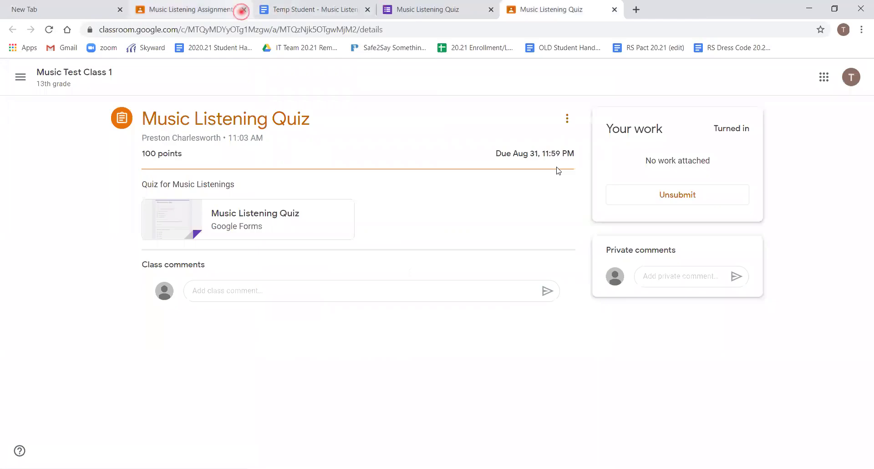
Close the two extra tabs and confirm the Music Test Class 1 Stream shows 'Woohoo, no work due soon'
click(243, 10)
click(243, 10)
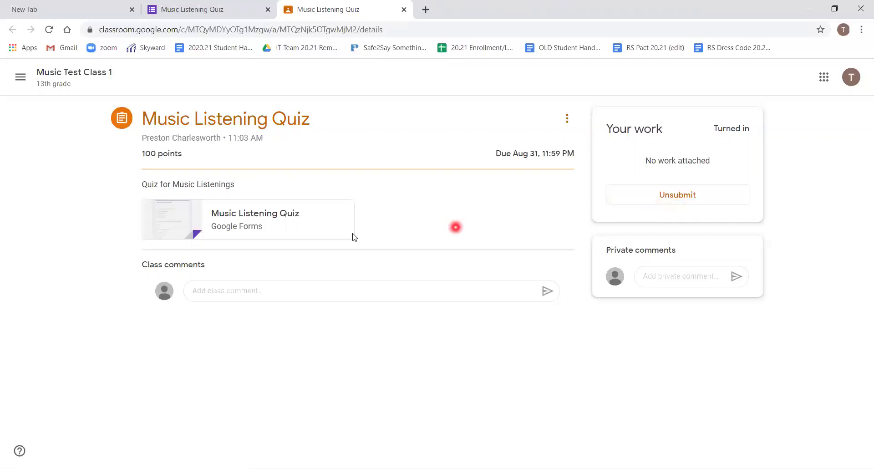
click(72, 84)
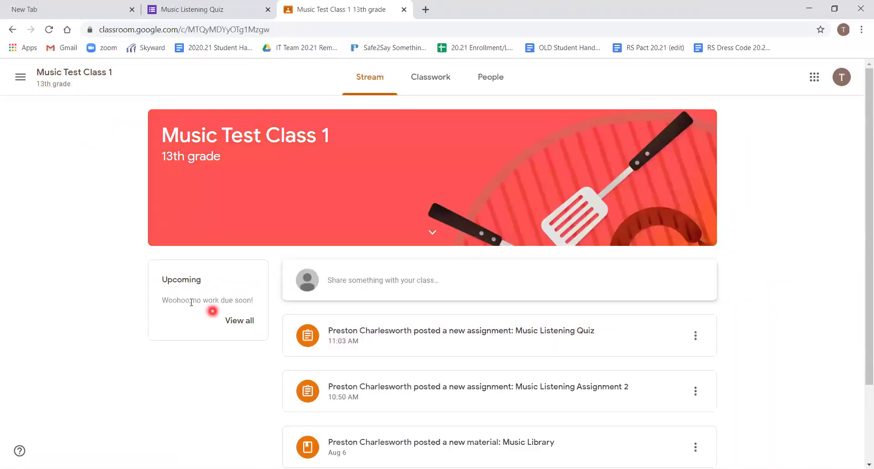
drag(160, 302, 255, 308)
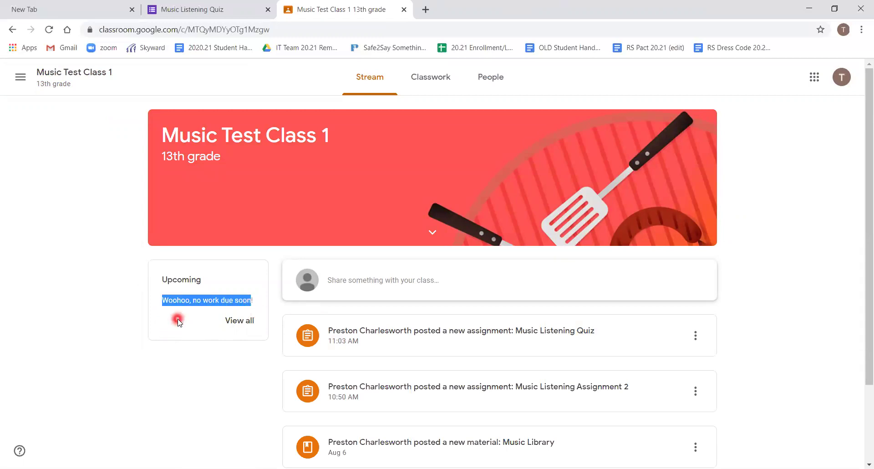
click(114, 293)
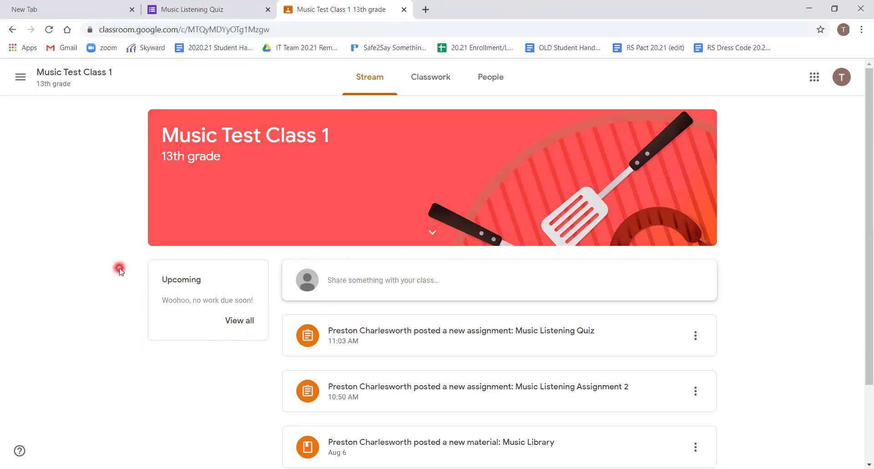